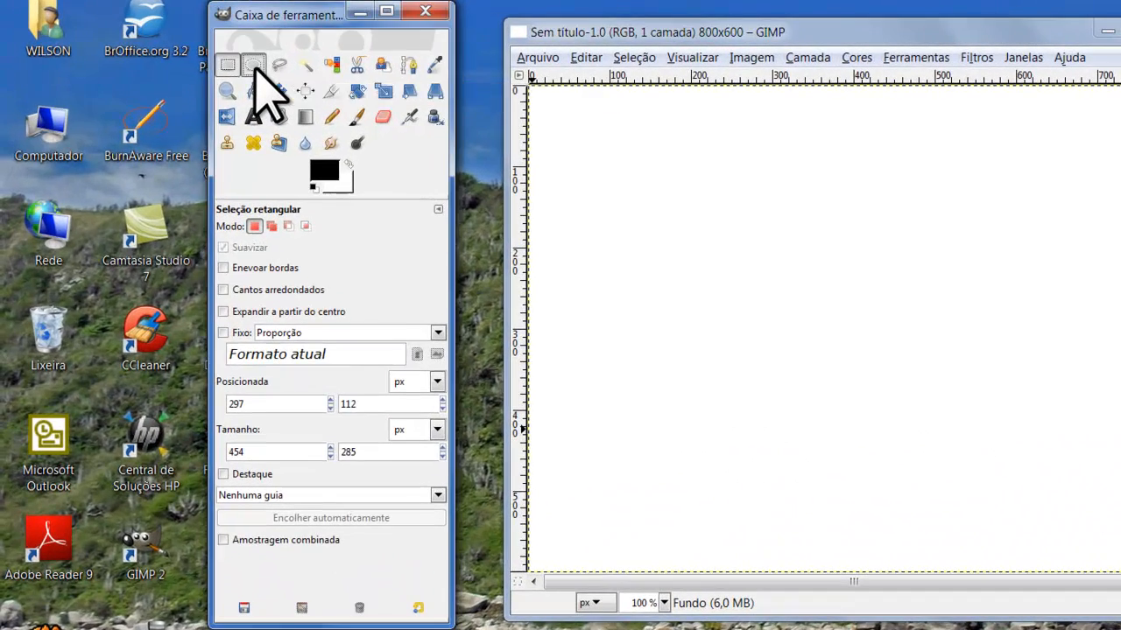
- Examine the options of the rectangular, elliptical, free, contiguous, by-colour, scissors and foreground selection tools
click(182, 58)
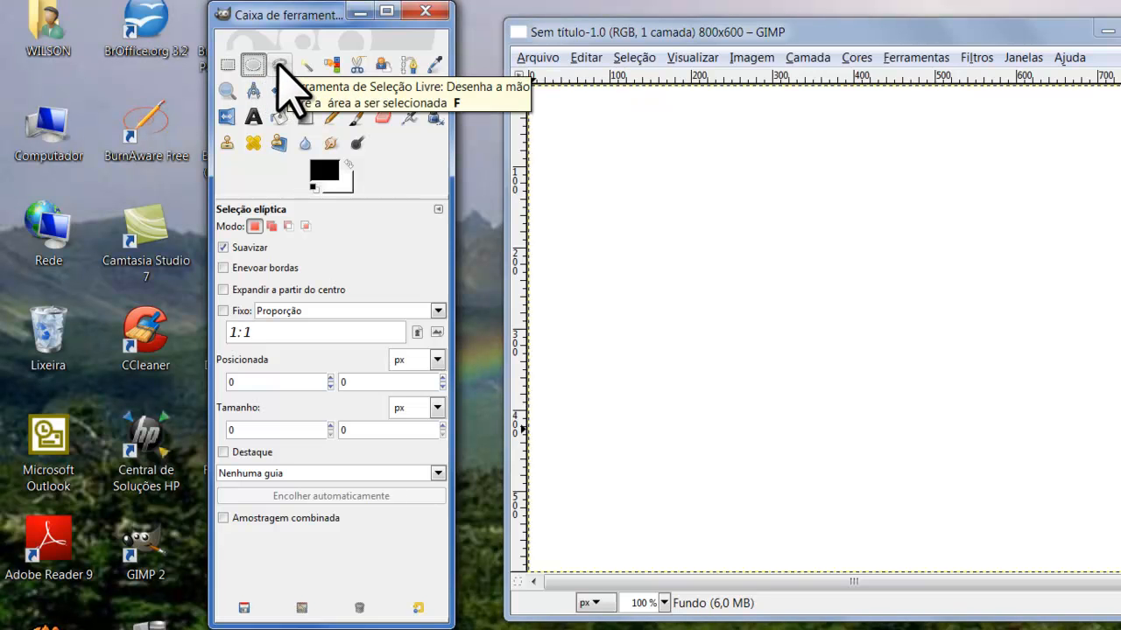
click(279, 64)
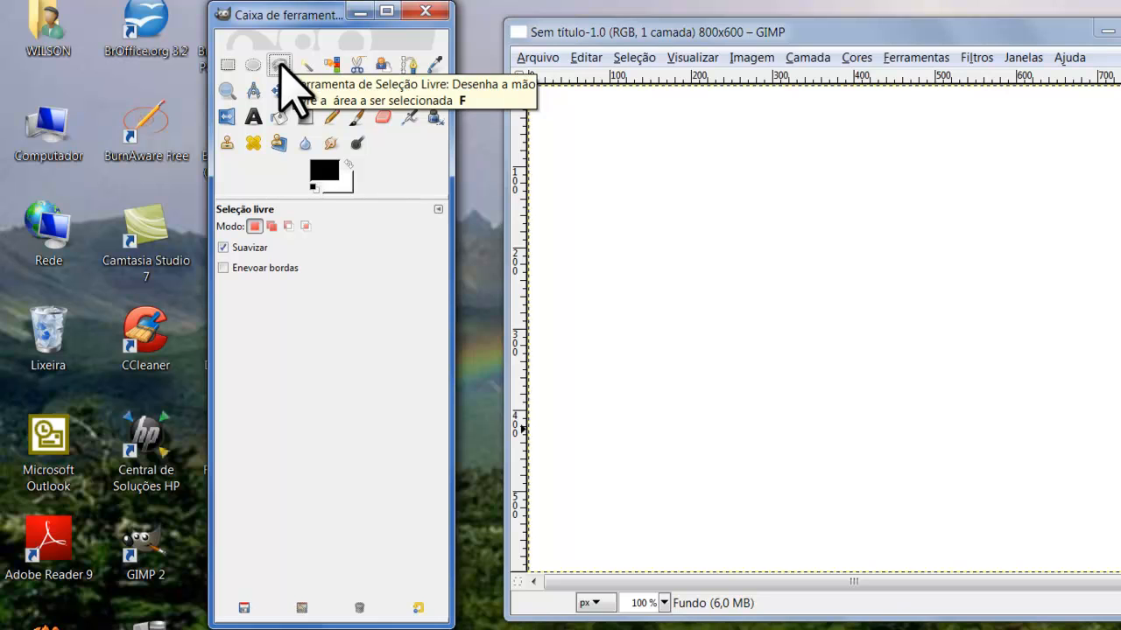
click(305, 66)
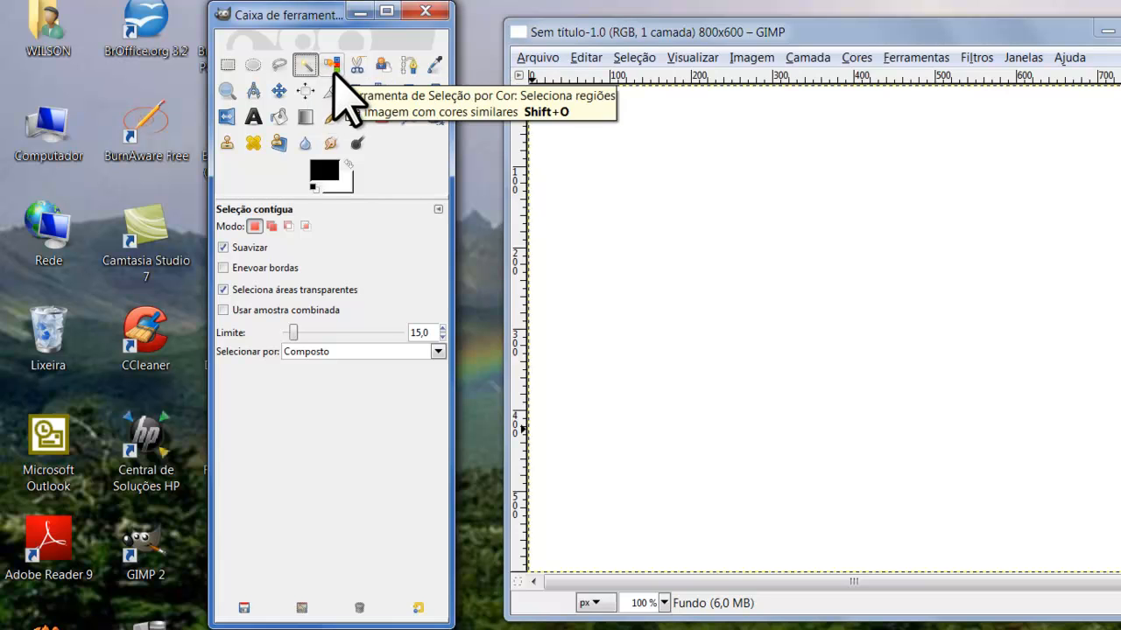
click(333, 65)
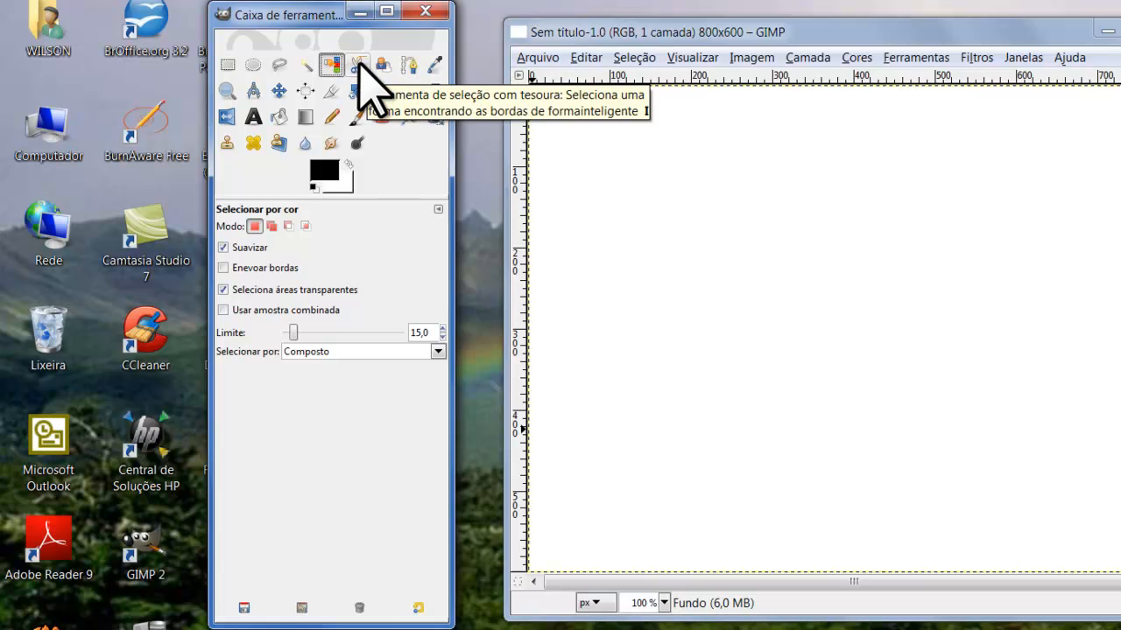
click(358, 65)
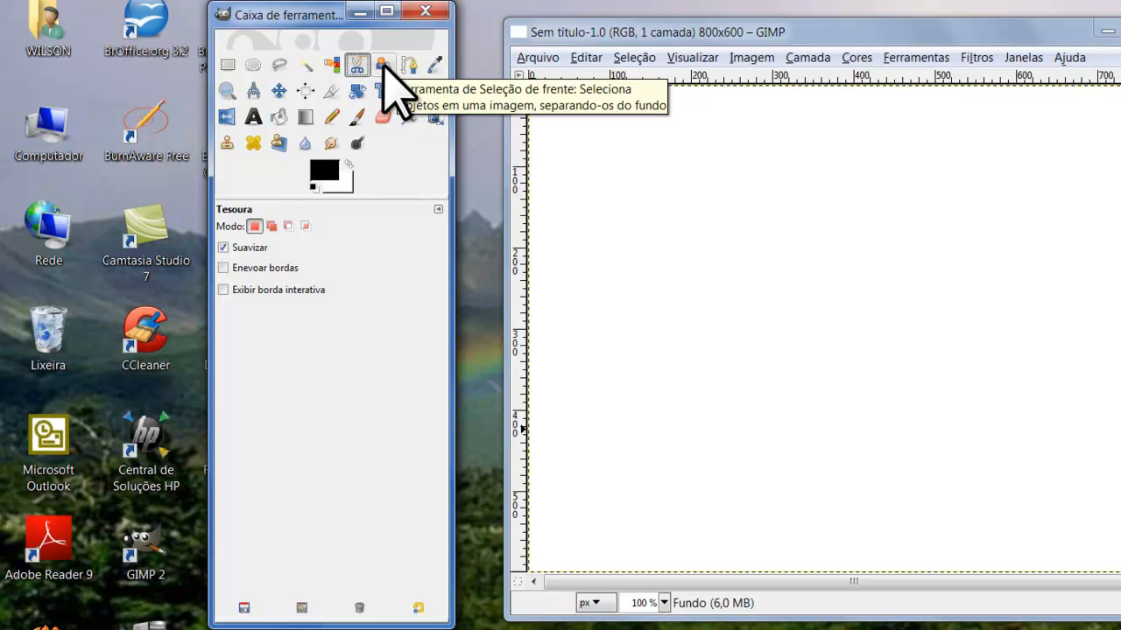
click(382, 66)
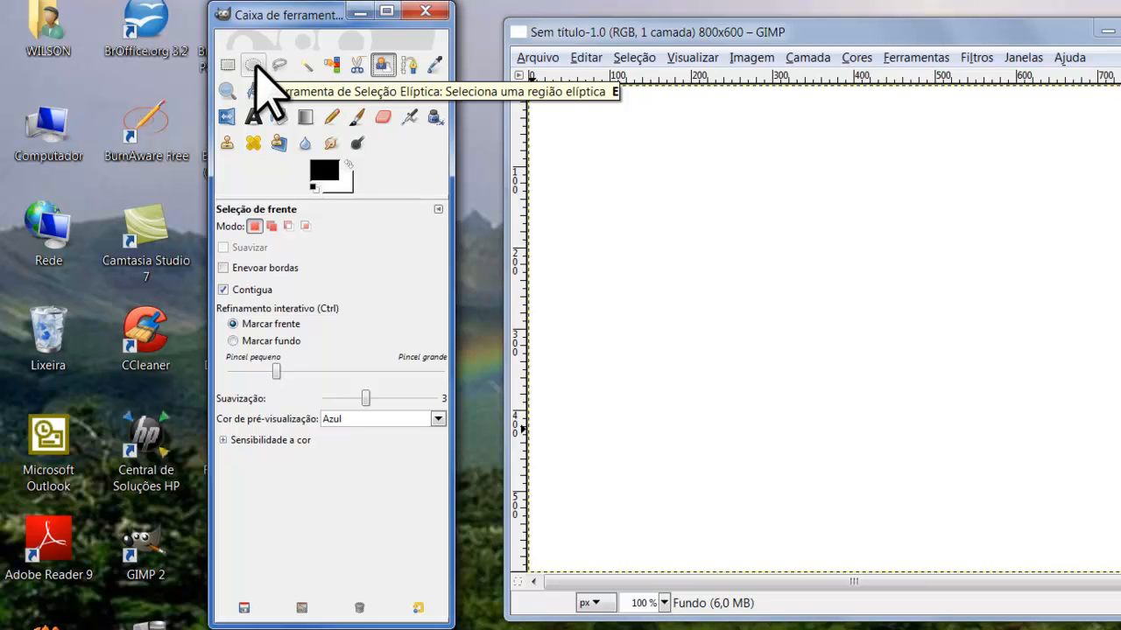
click(227, 65)
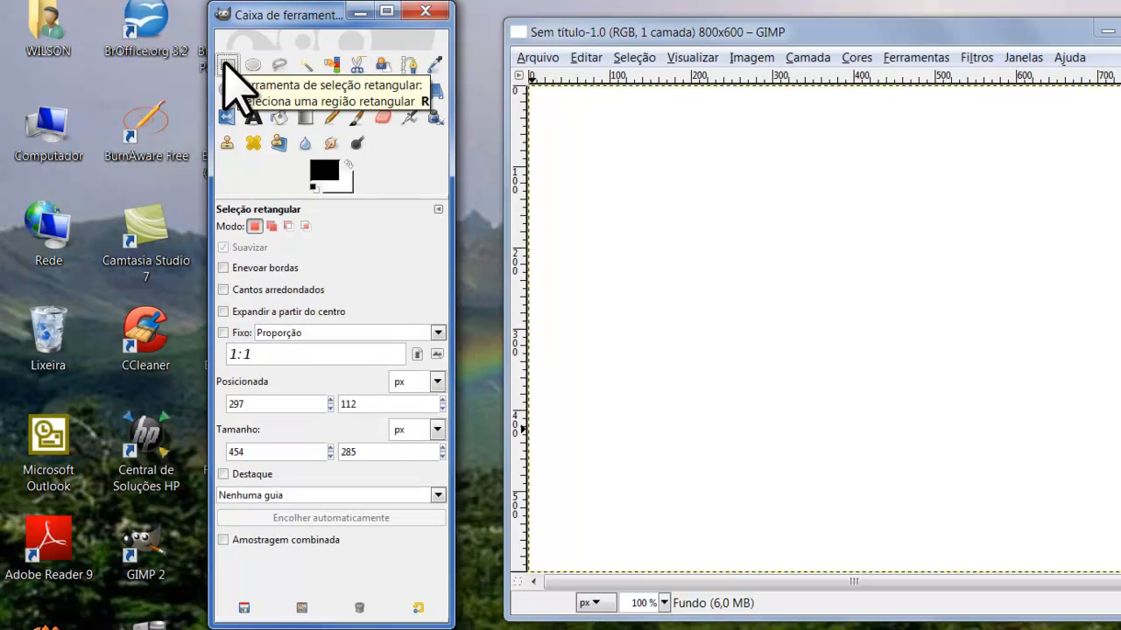
click(252, 67)
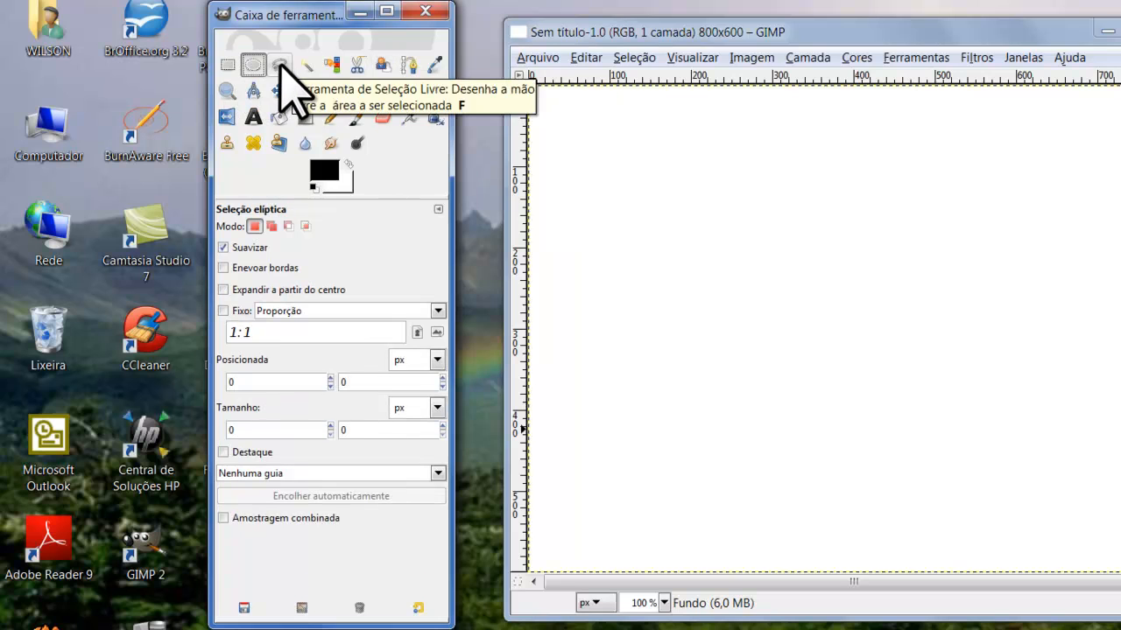
click(279, 65)
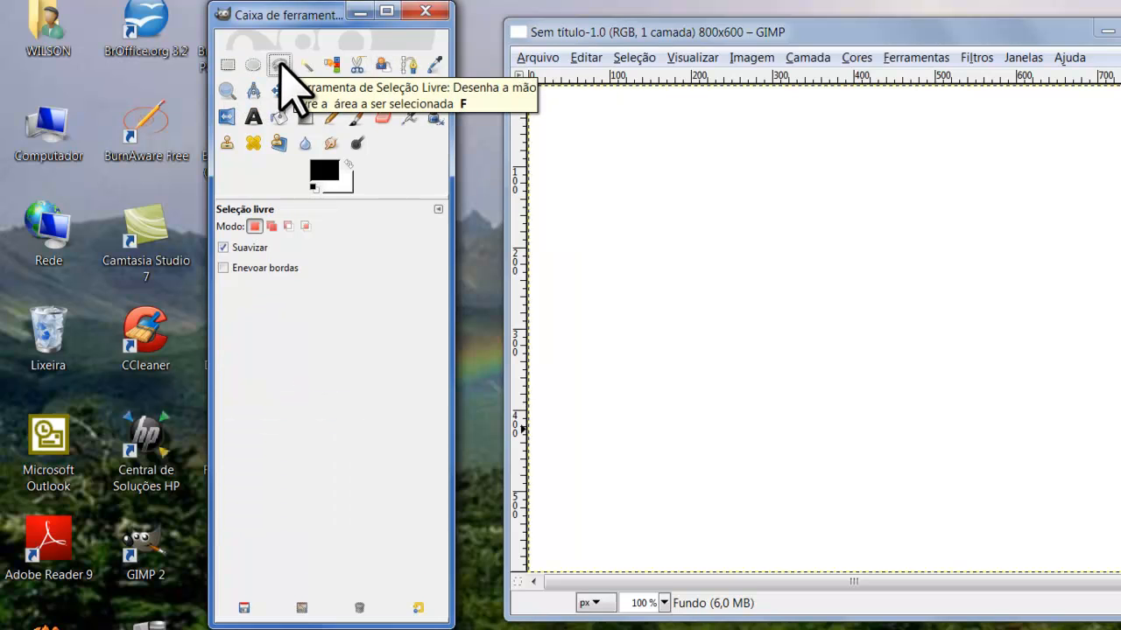
- Draw four rectangular selections in replace mode, each replacing the previous one, ending with one about 714 × 141 px along the canvas's lower edge
click(228, 66)
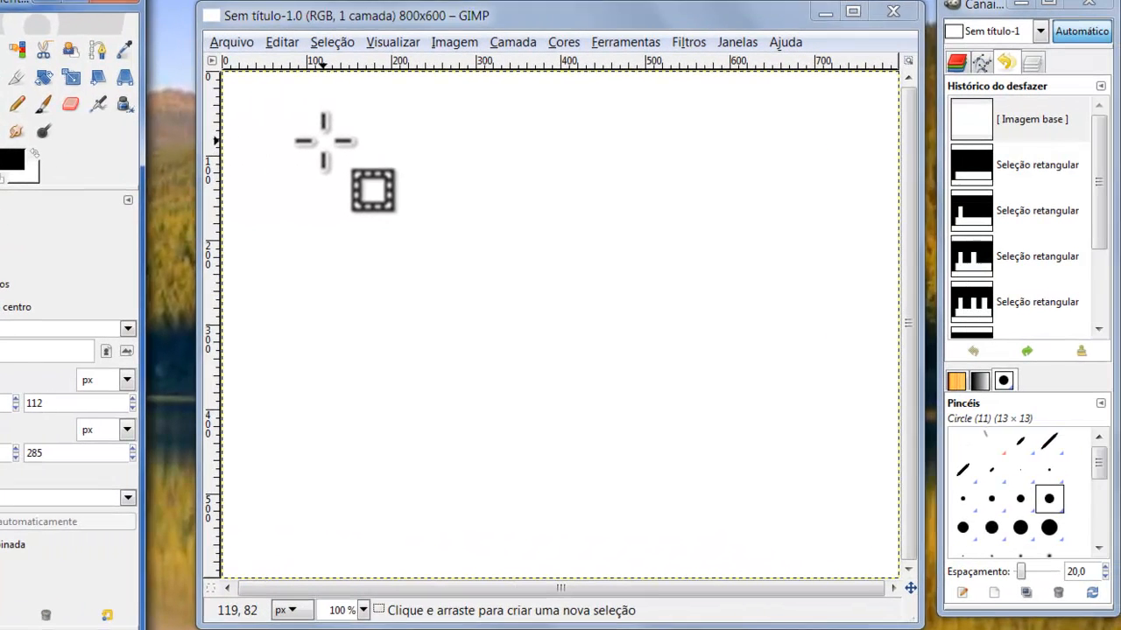
drag(324, 140, 696, 216)
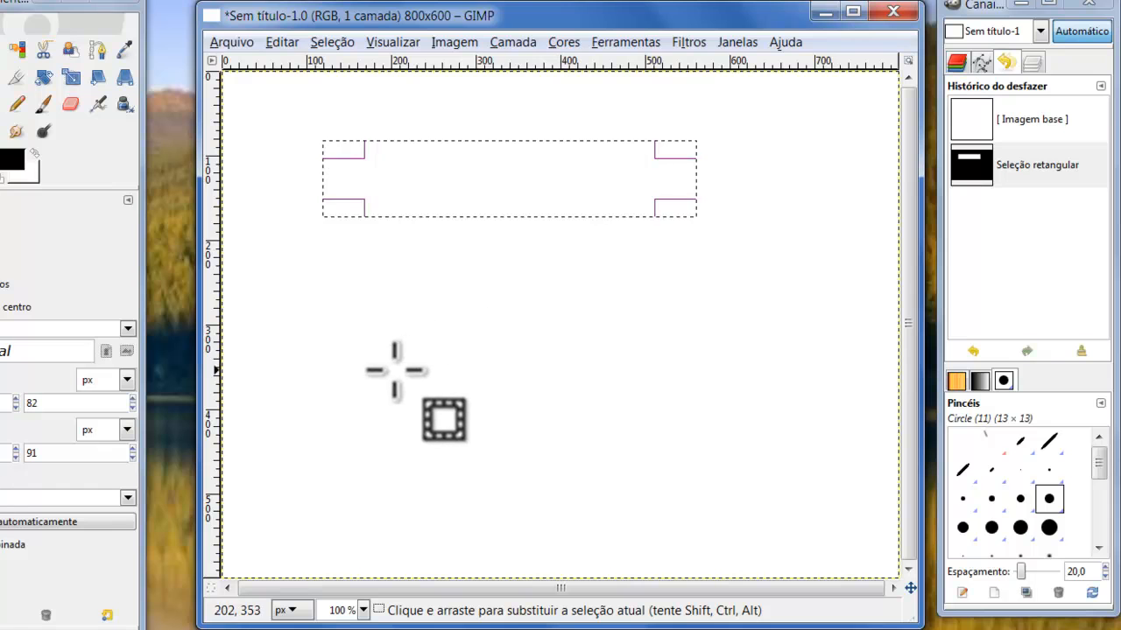
drag(328, 375, 734, 470)
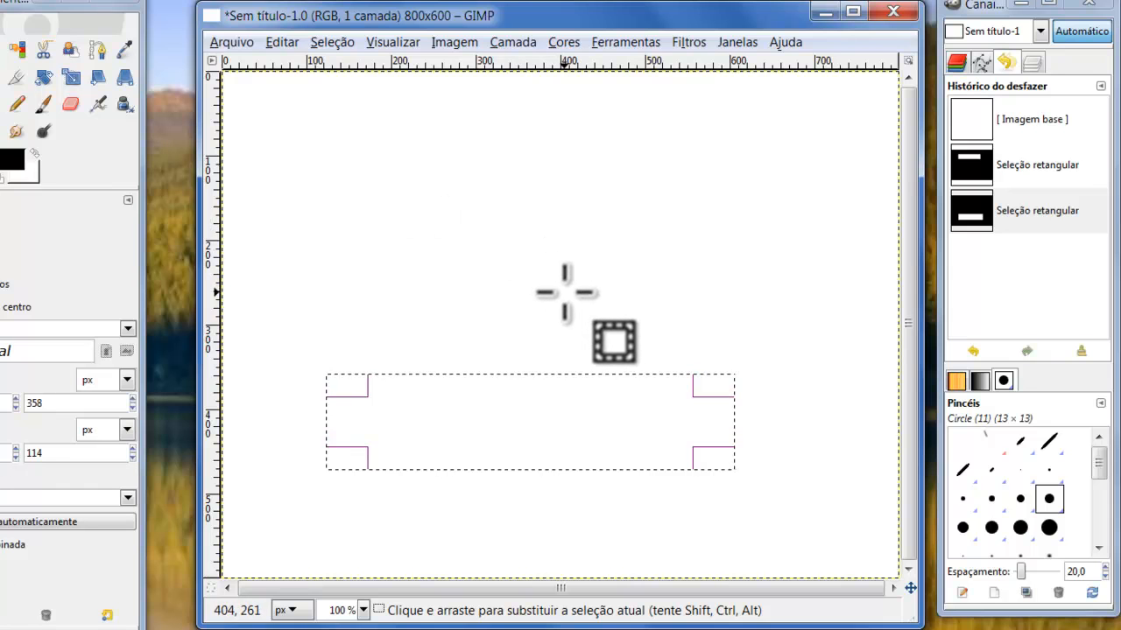
drag(582, 269, 857, 543)
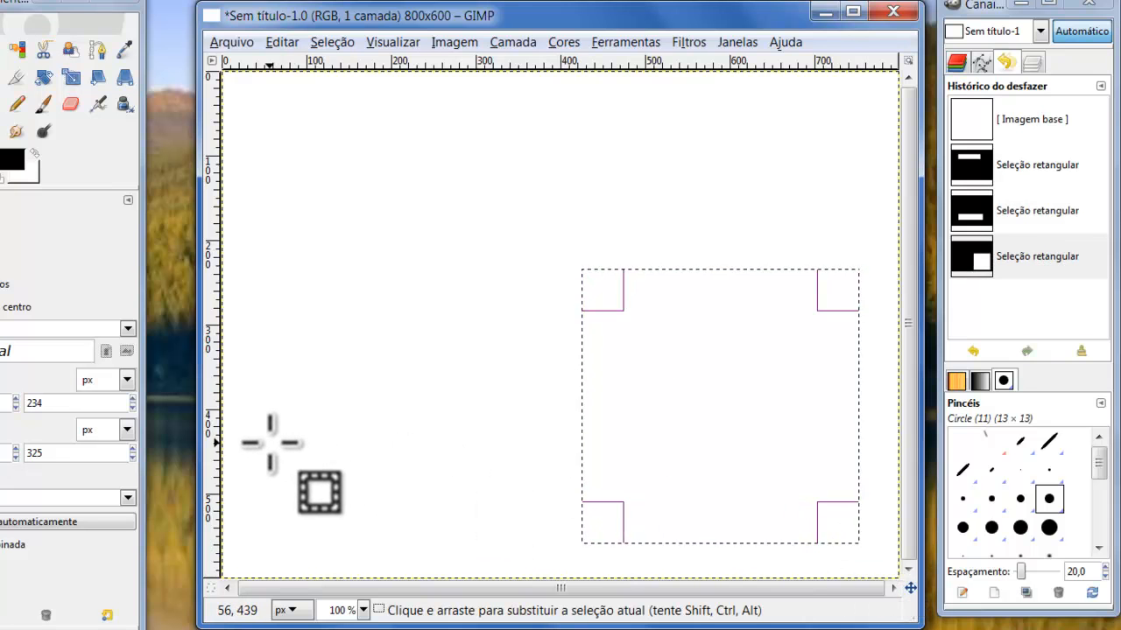
drag(272, 443, 877, 488)
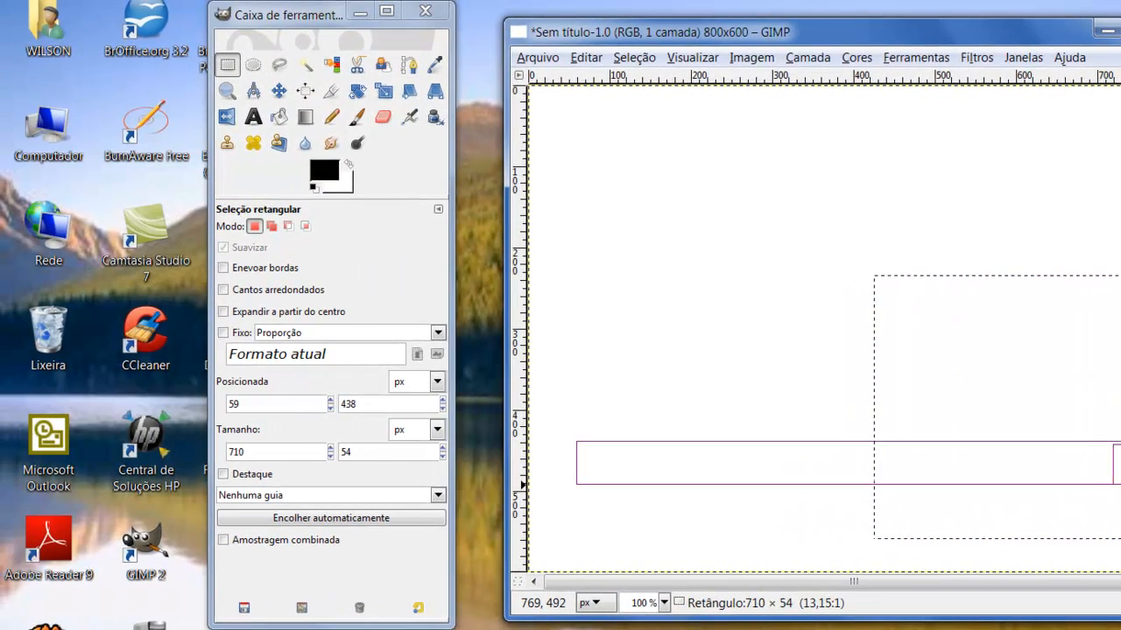
drag(1120, 486, 1119, 555)
- Add a vertical rectangle about 77 × 234 px to the selection, overlapping the left part of the wide base rectangle
click(271, 227)
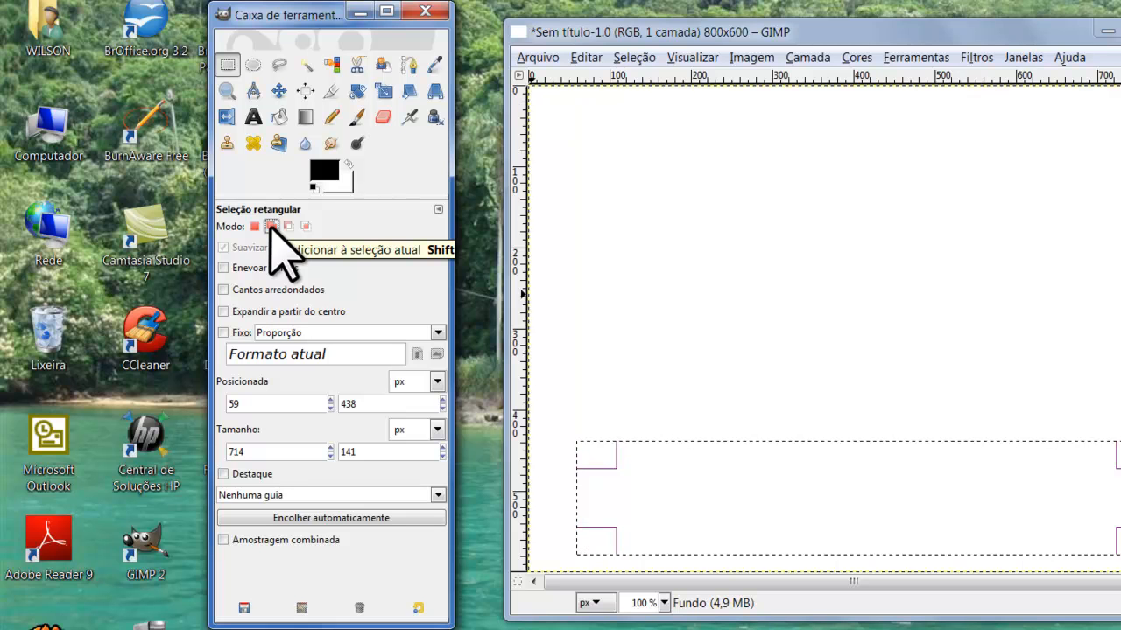
click(270, 227)
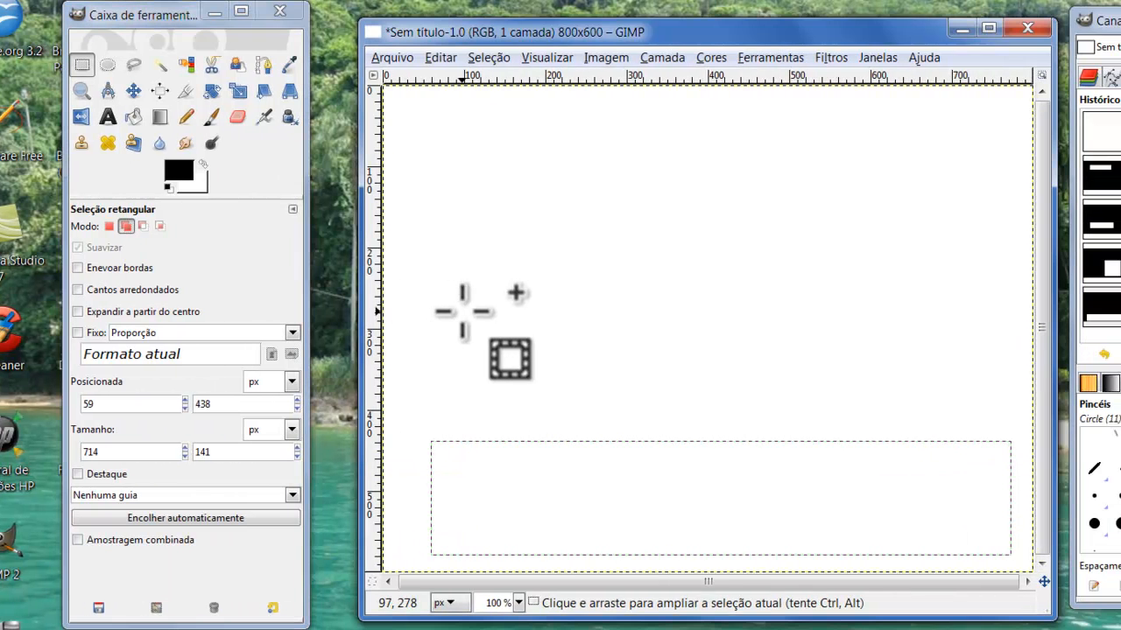
drag(585, 312, 591, 455)
drag(465, 455, 525, 500)
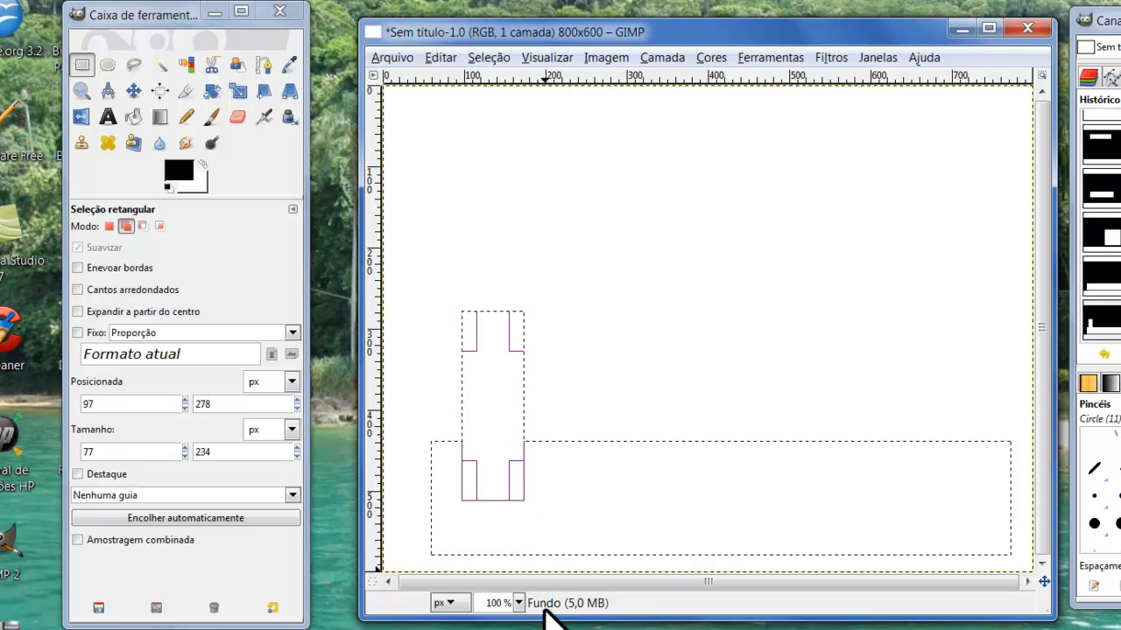
key(Return)
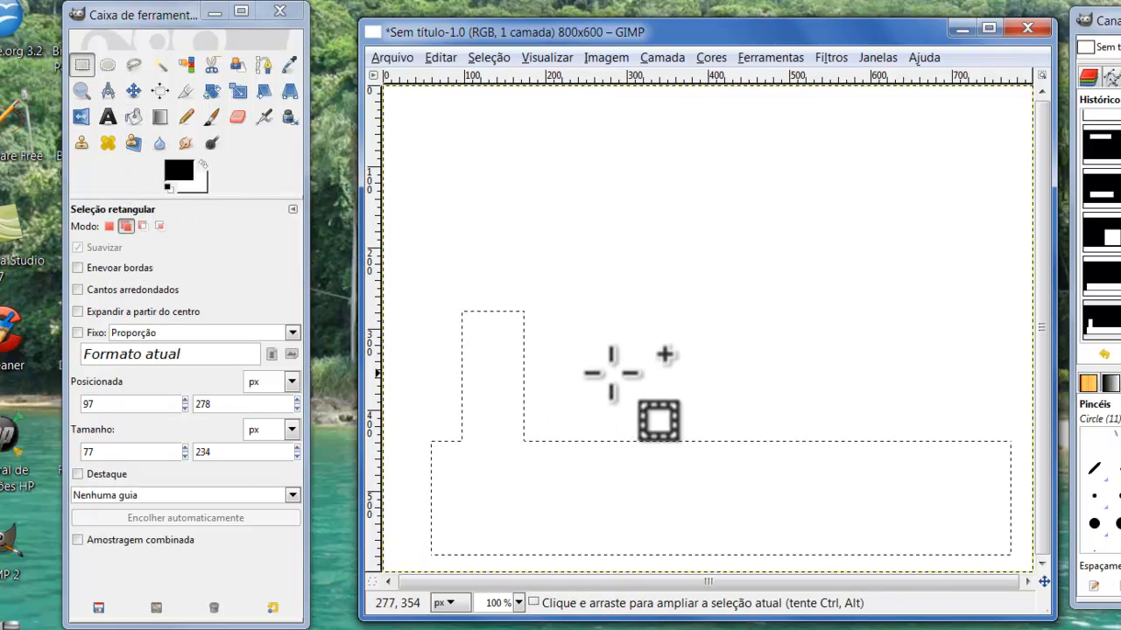
- Add two more vertical rectangles, about 90 × 245 px and 106 × 262 px, over the middle and right part of the base selection
drag(654, 312, 724, 511)
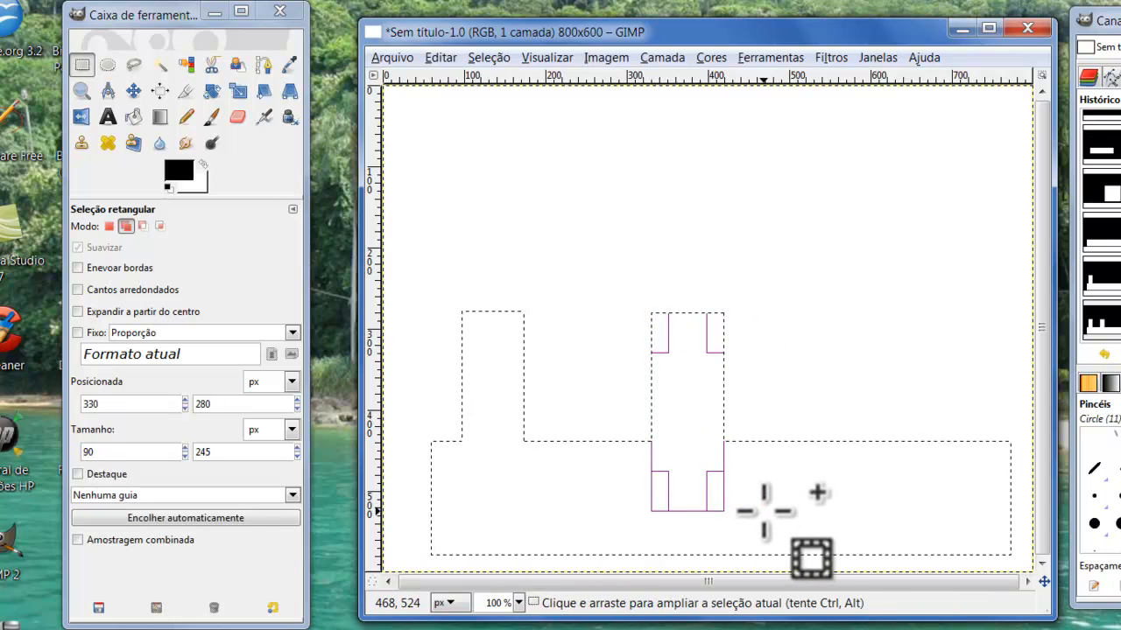
key(Return)
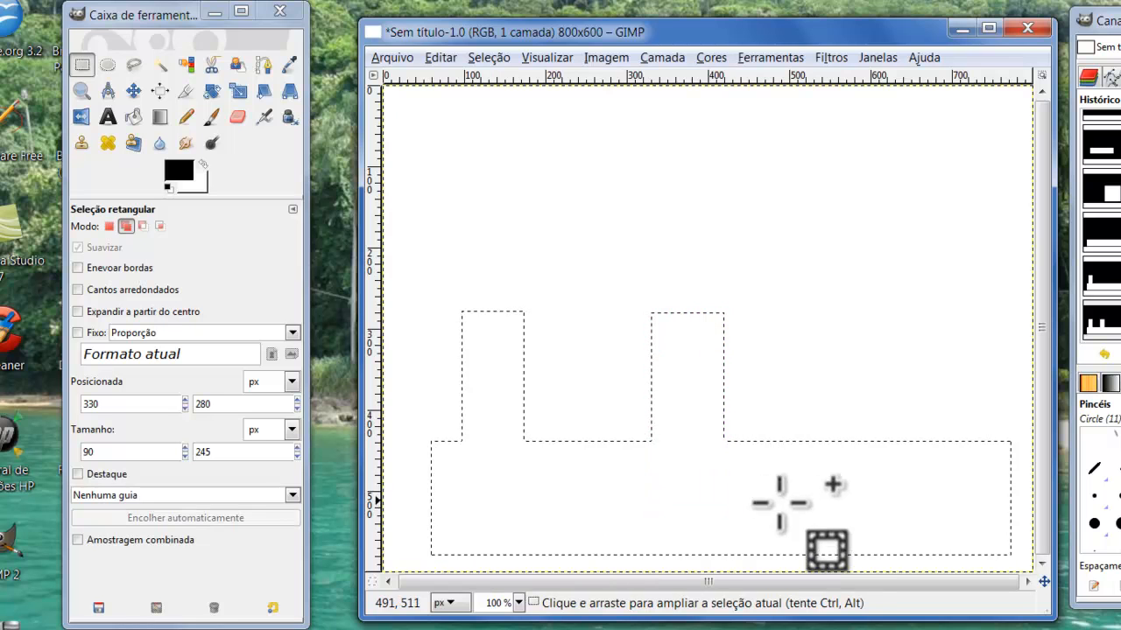
drag(848, 307, 944, 441)
drag(940, 504, 935, 520)
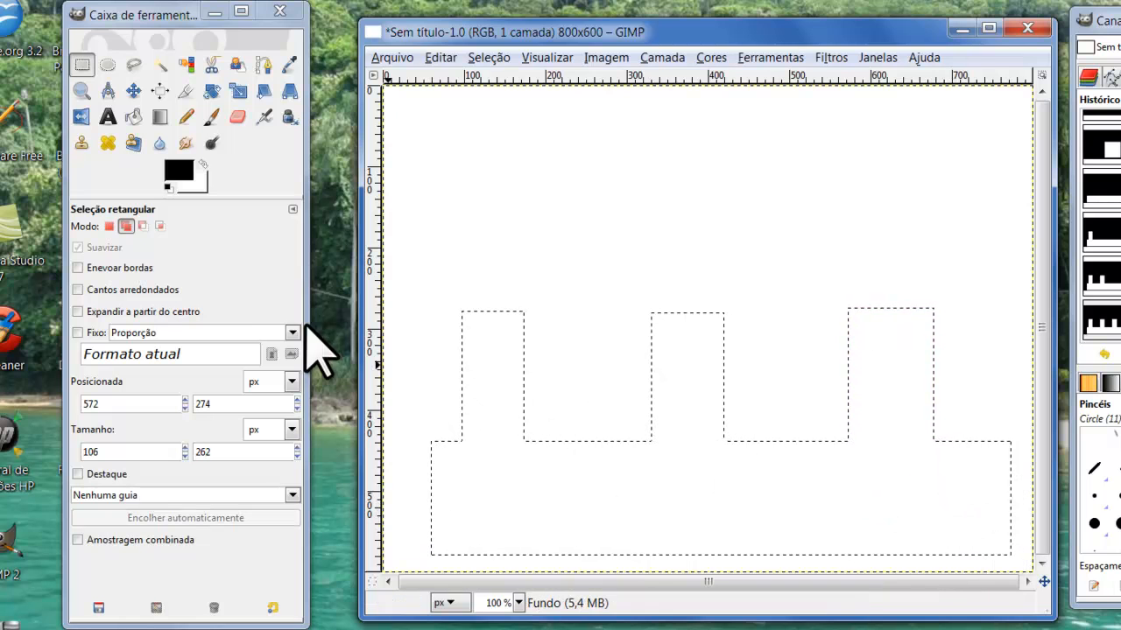
- Subtract rectangles of about 203 × 230 px and 208 × 237 px from the selection's left column and the left end of its base
click(143, 226)
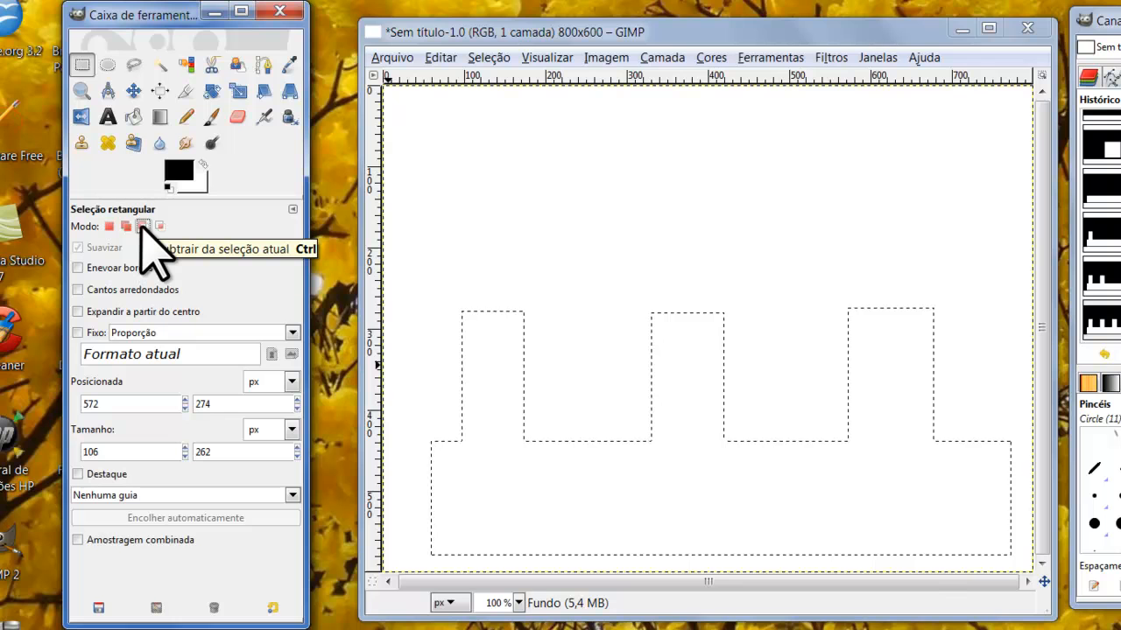
click(143, 226)
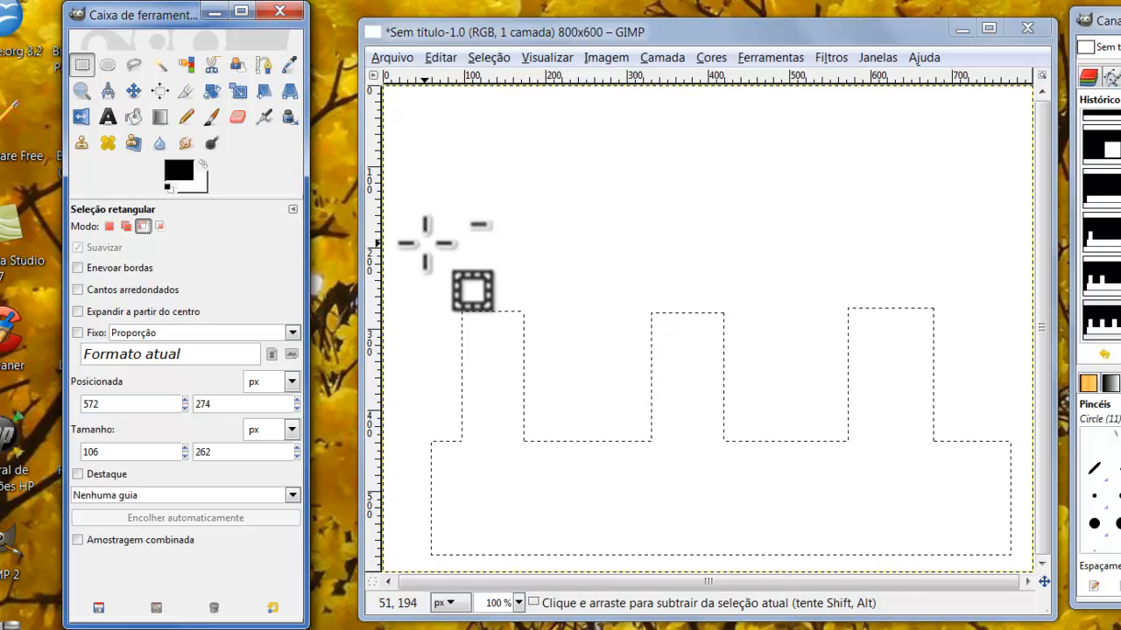
drag(427, 242, 591, 430)
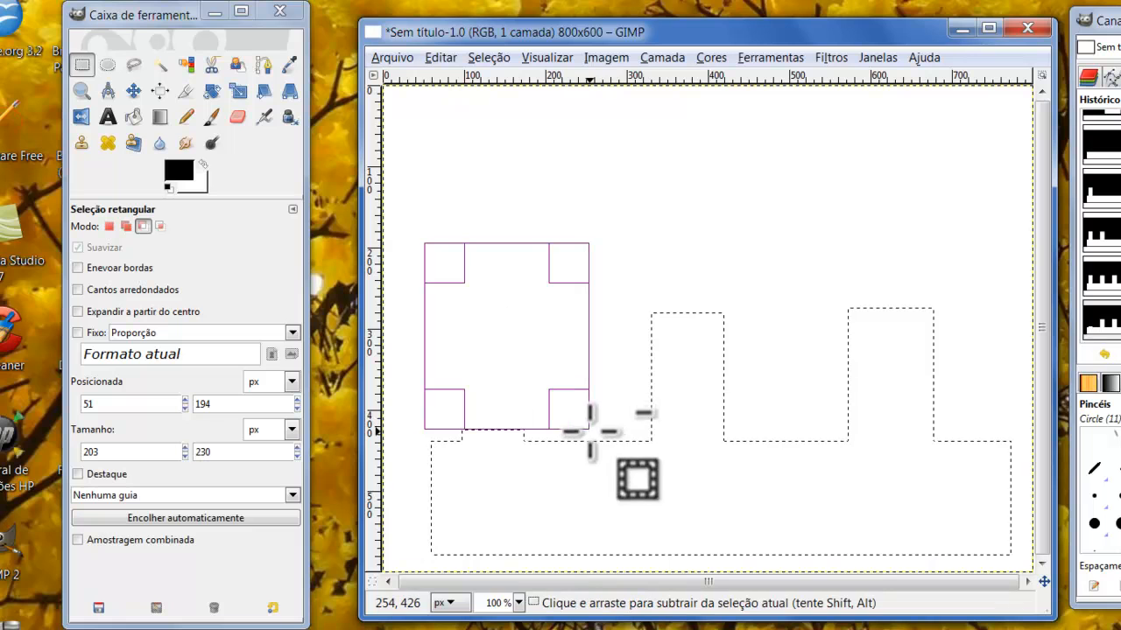
click(680, 181)
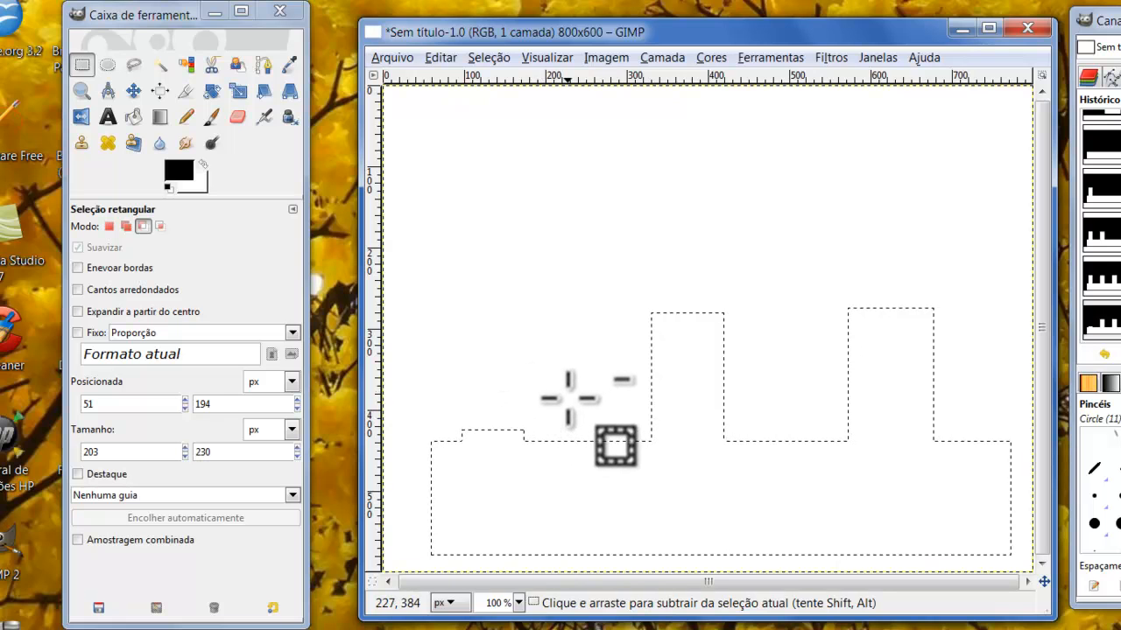
drag(570, 370, 400, 562)
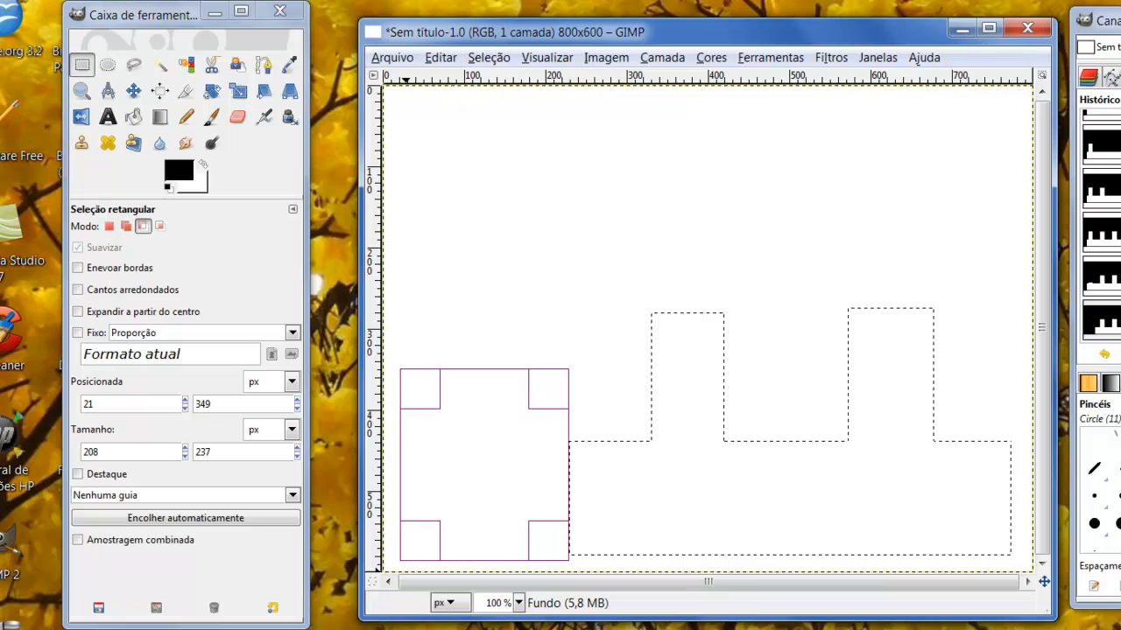
key(Return)
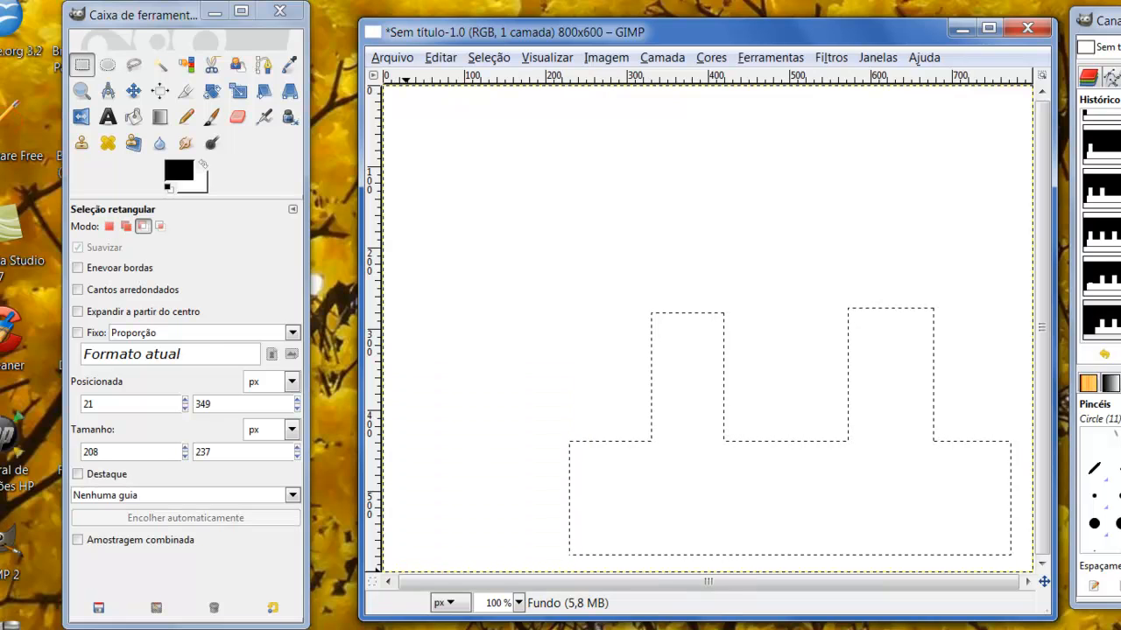
- Intersect the selection with a rectangle about 189 × 231 px drawn around the middle column
click(160, 227)
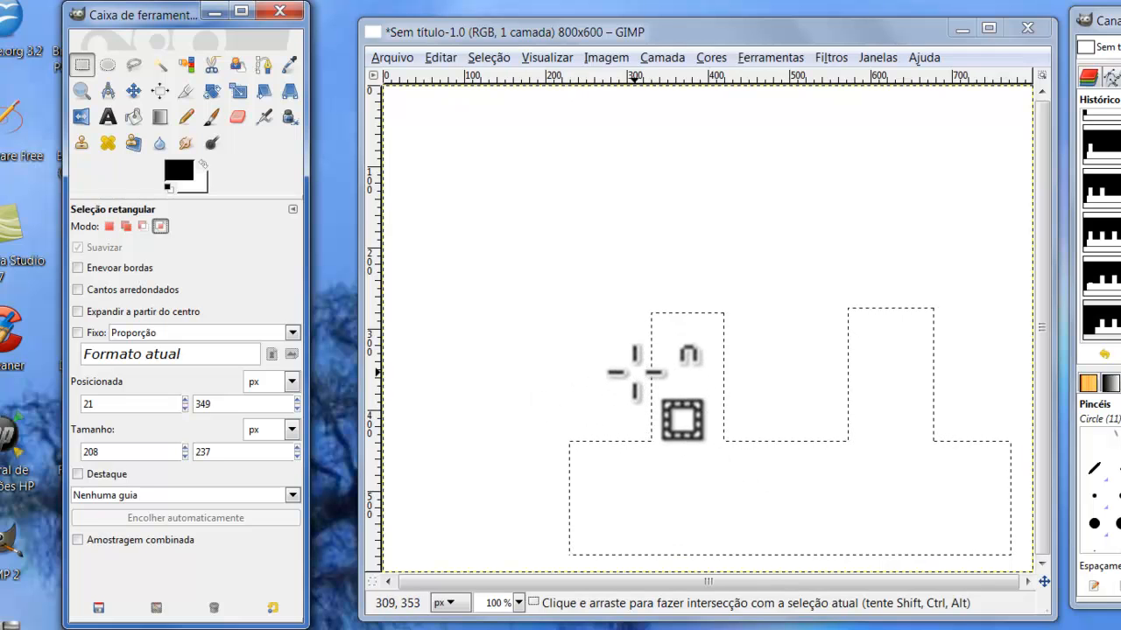
drag(609, 250, 761, 435)
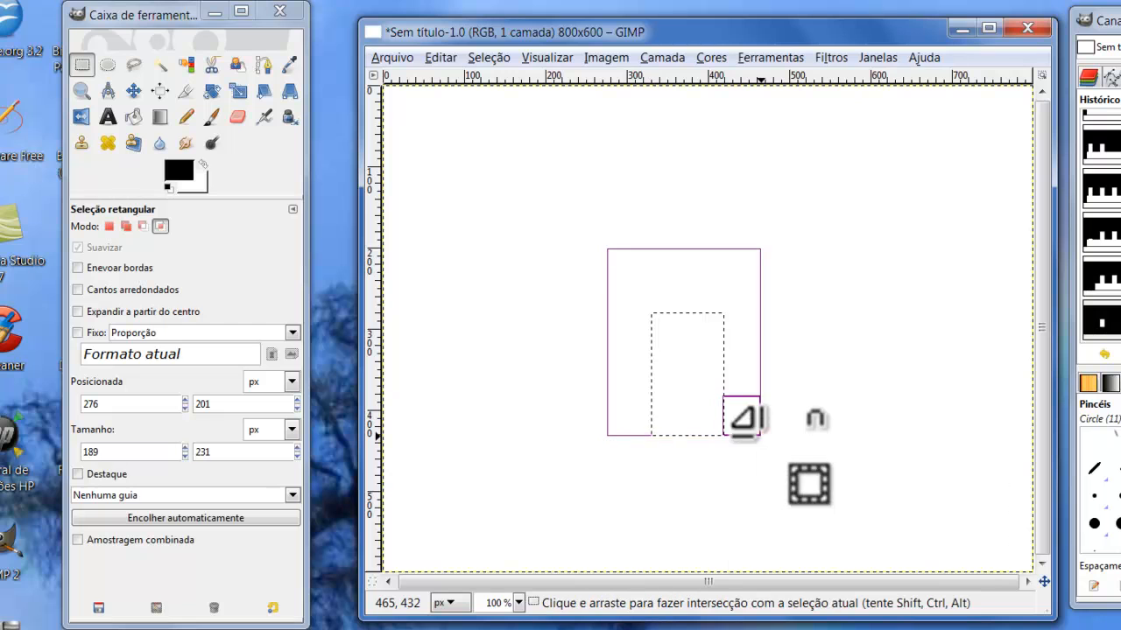
click(905, 398)
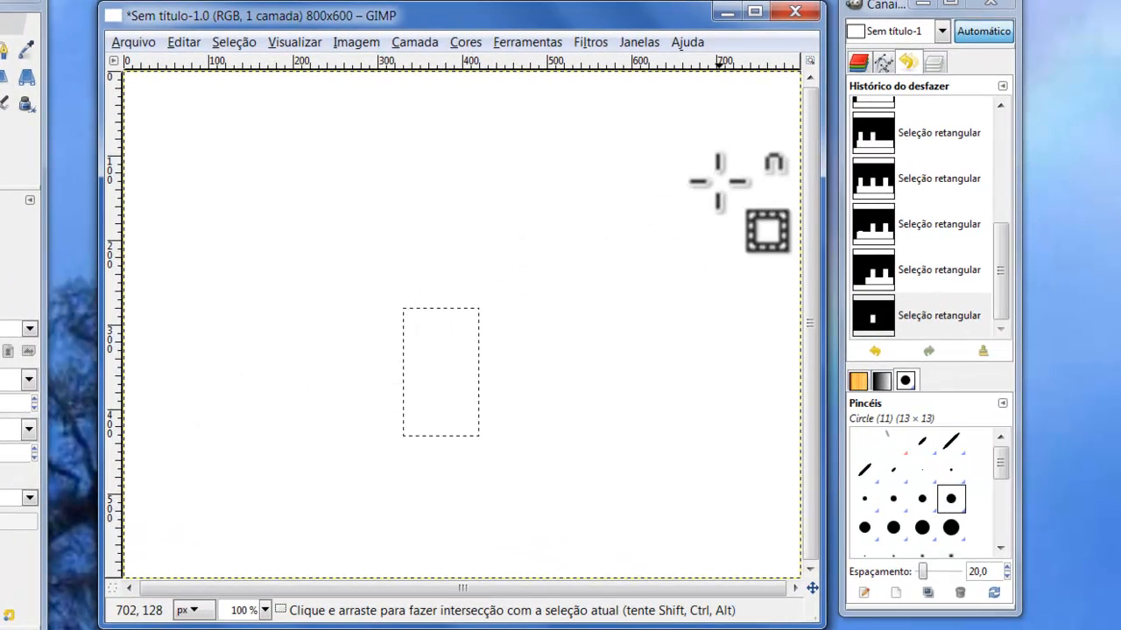
- Revert the image to its base state in the undo history and try an intersecting rectangle about 105 × 356 px on the empty canvas
drag(1003, 256, 1036, 96)
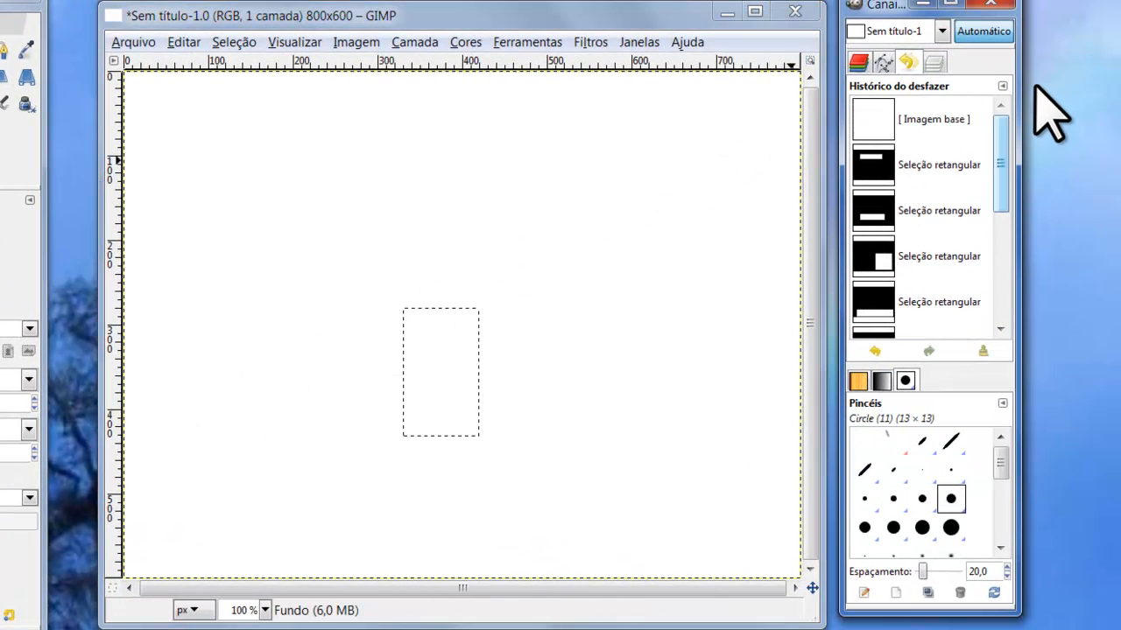
click(871, 123)
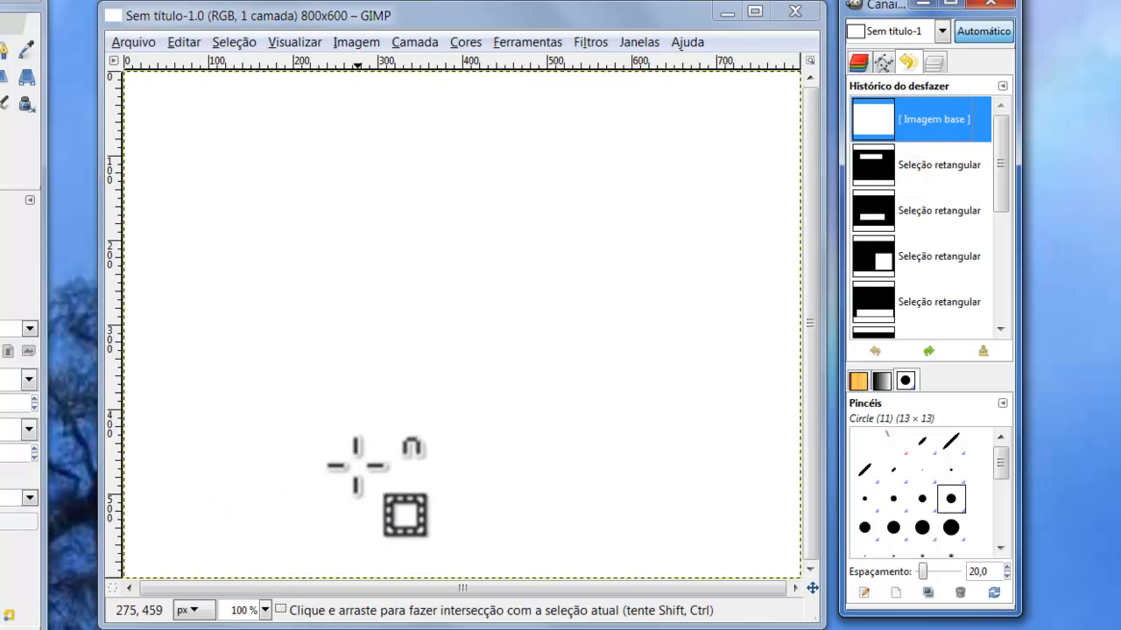
drag(399, 236, 487, 544)
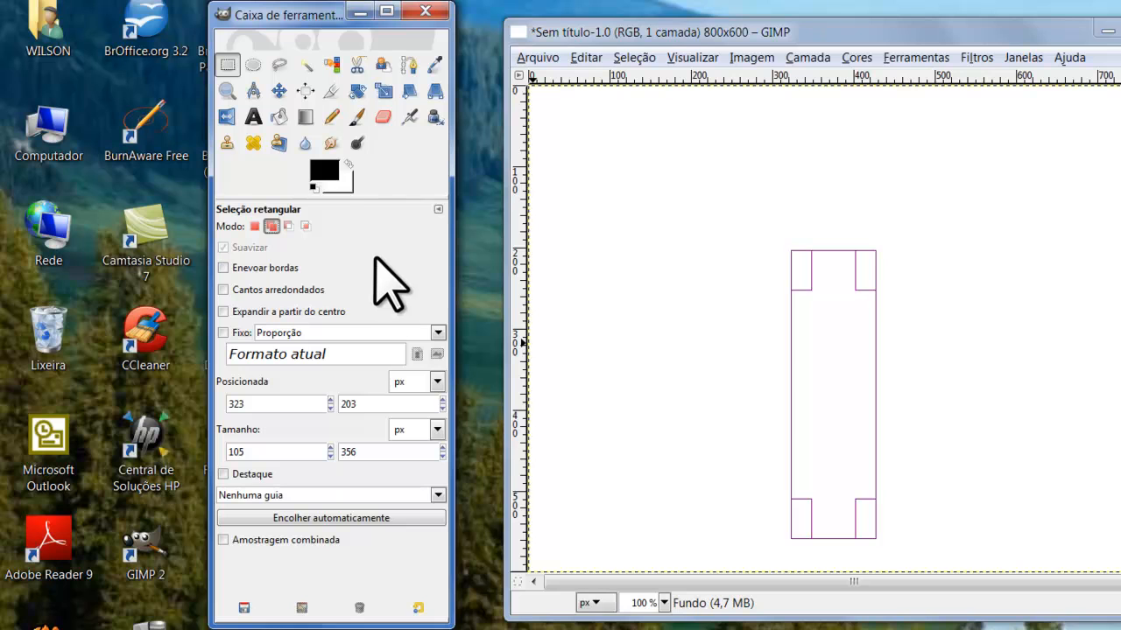
- Switch to the Free Select tool and set its mode to add to the current selection
click(279, 63)
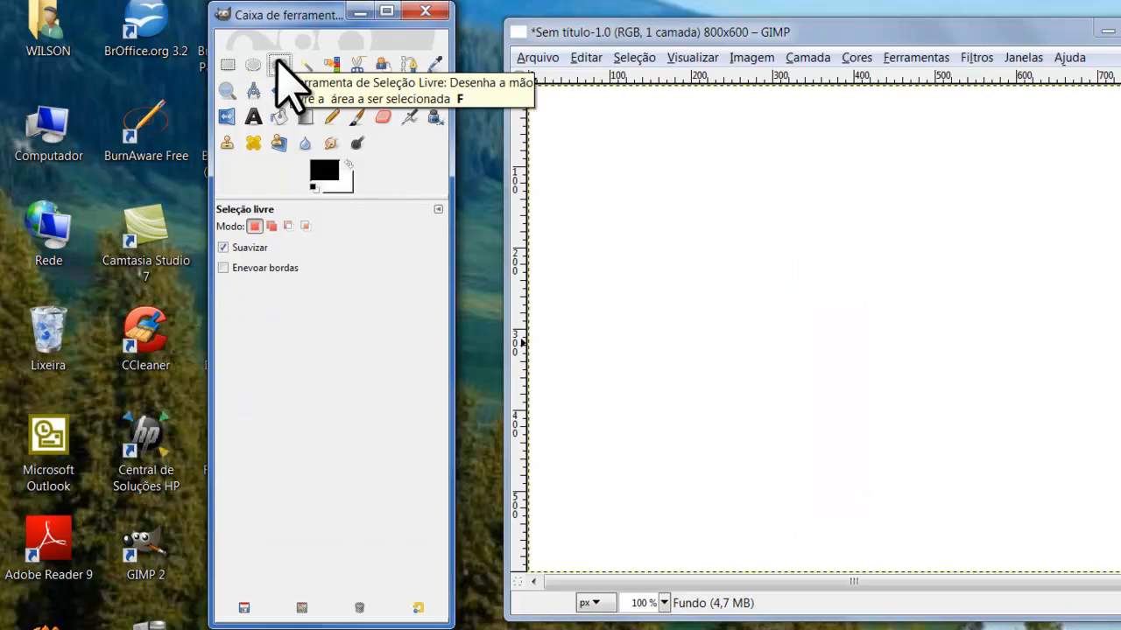
click(271, 226)
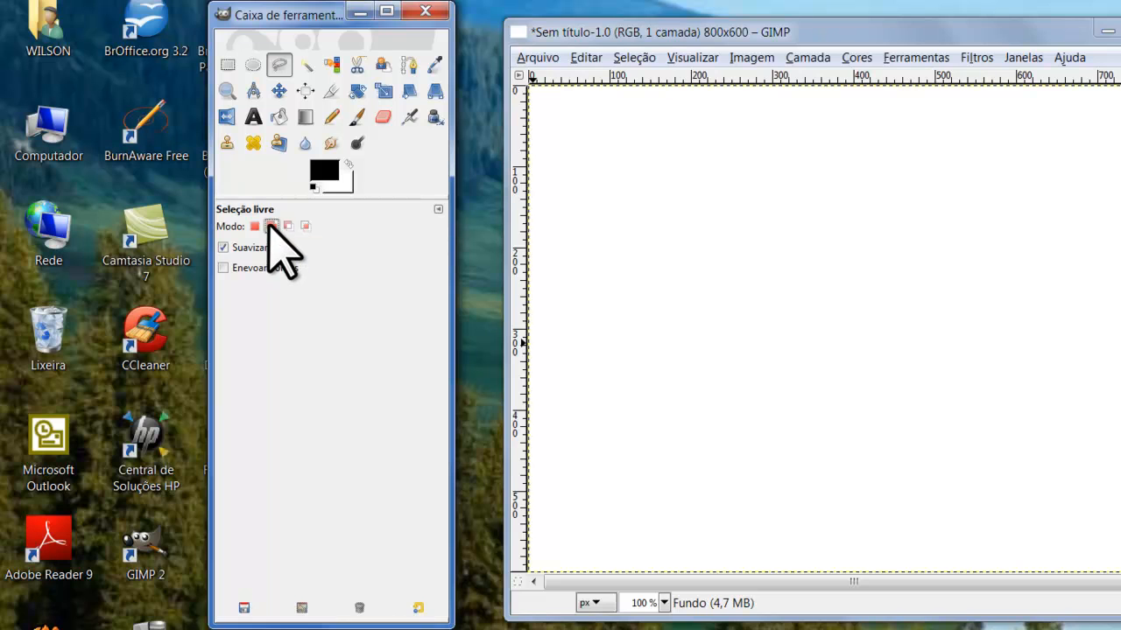
- Create a new rectangular selection of about 106 × 320 px in the lower middle of the canvas, using replace mode
click(254, 226)
click(222, 64)
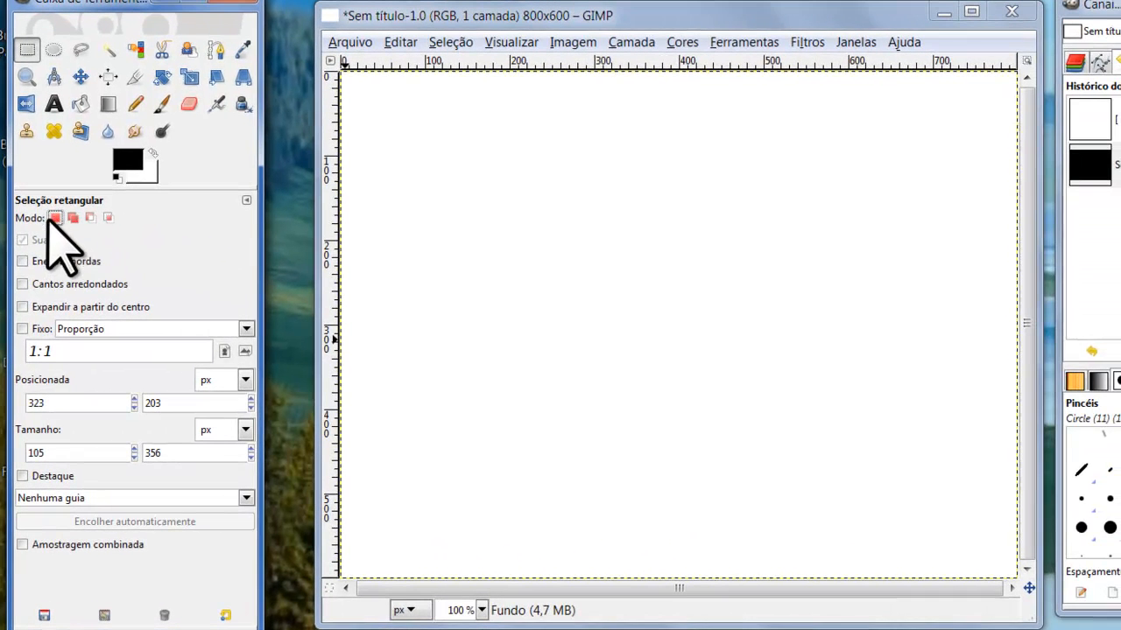
drag(617, 282, 704, 552)
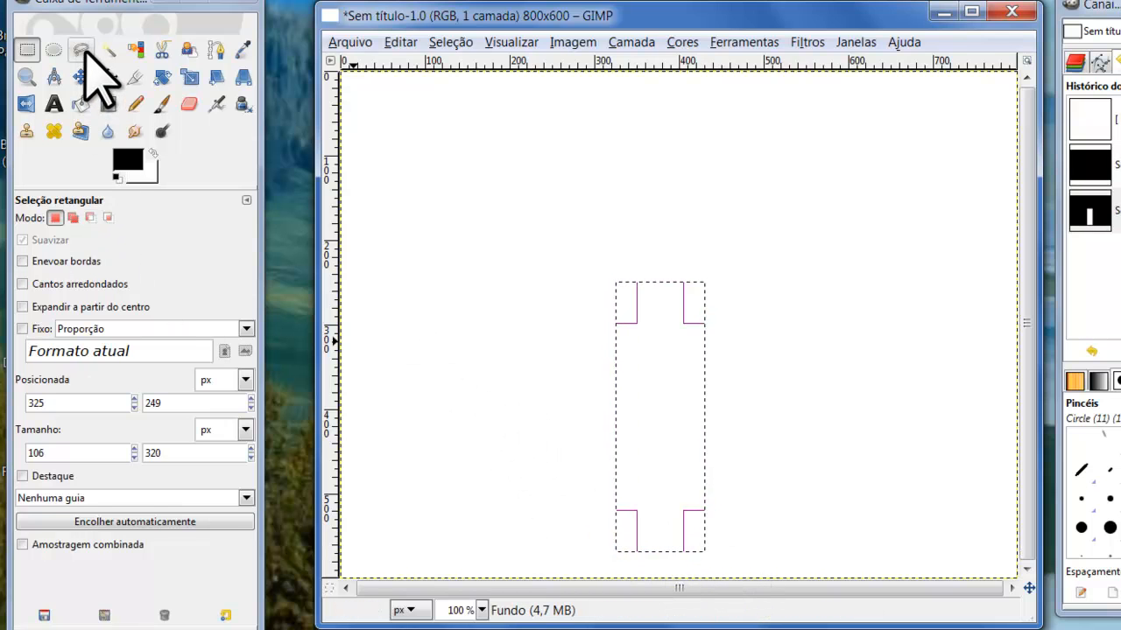
- Add a triangle about 280 px wide and 210 px tall over the rectangle's upper end with Free Select in add mode, forming an upward arrow
click(81, 50)
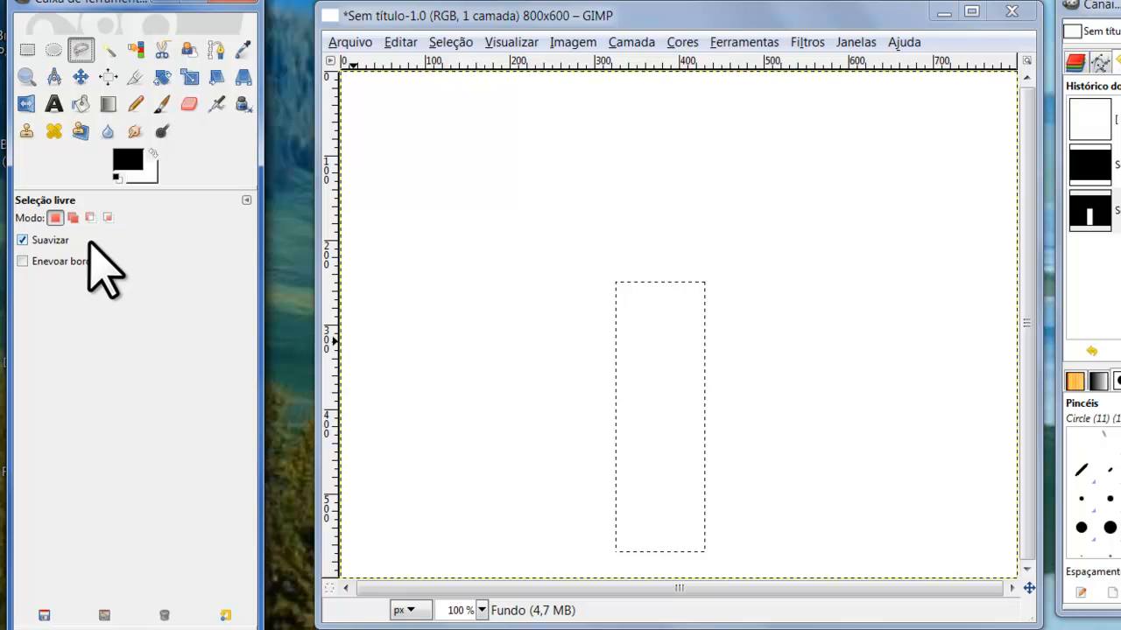
click(74, 218)
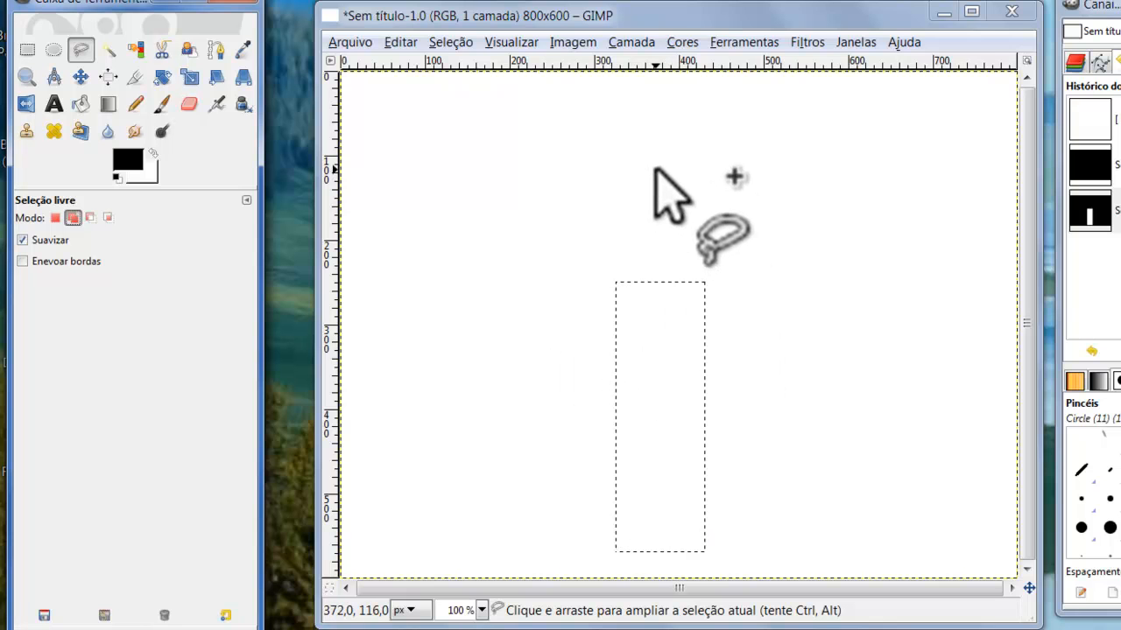
click(649, 164)
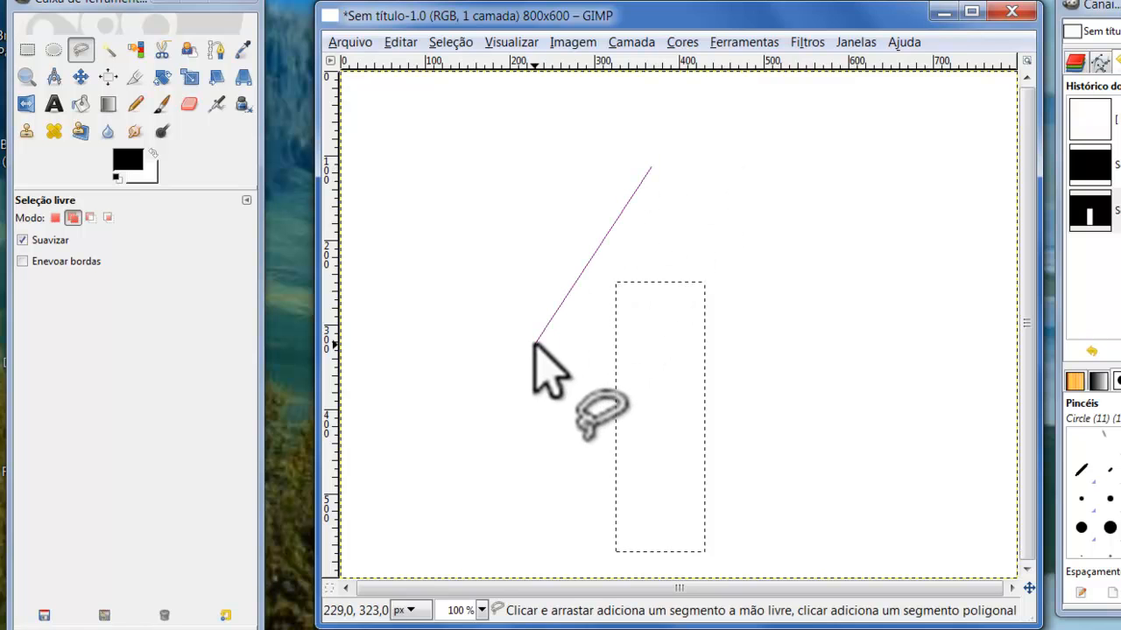
click(534, 341)
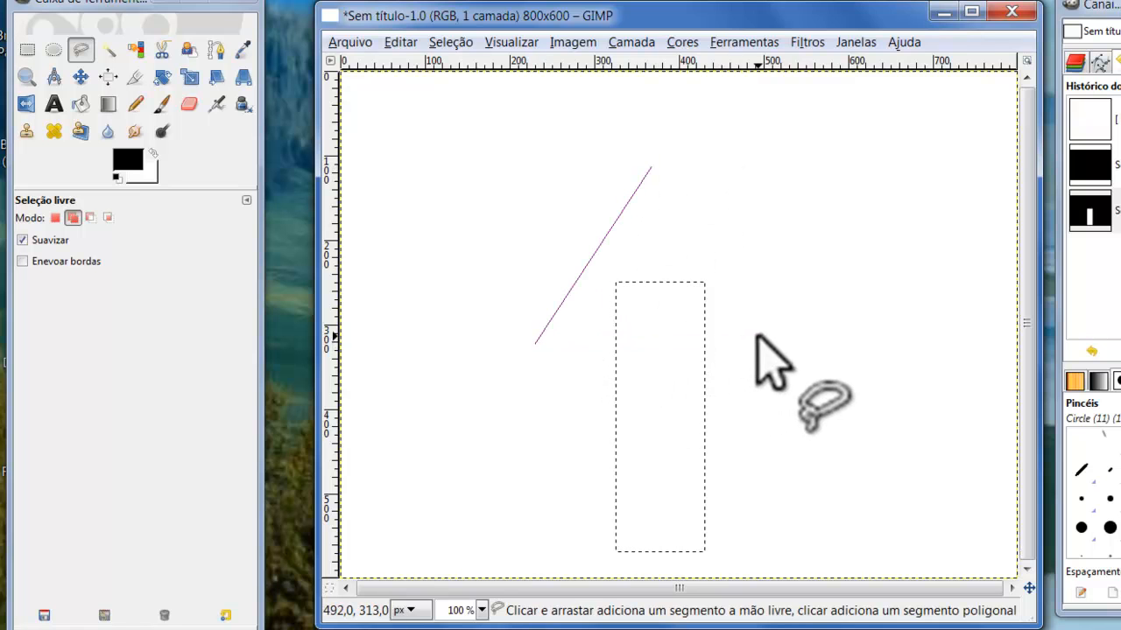
click(772, 343)
click(650, 166)
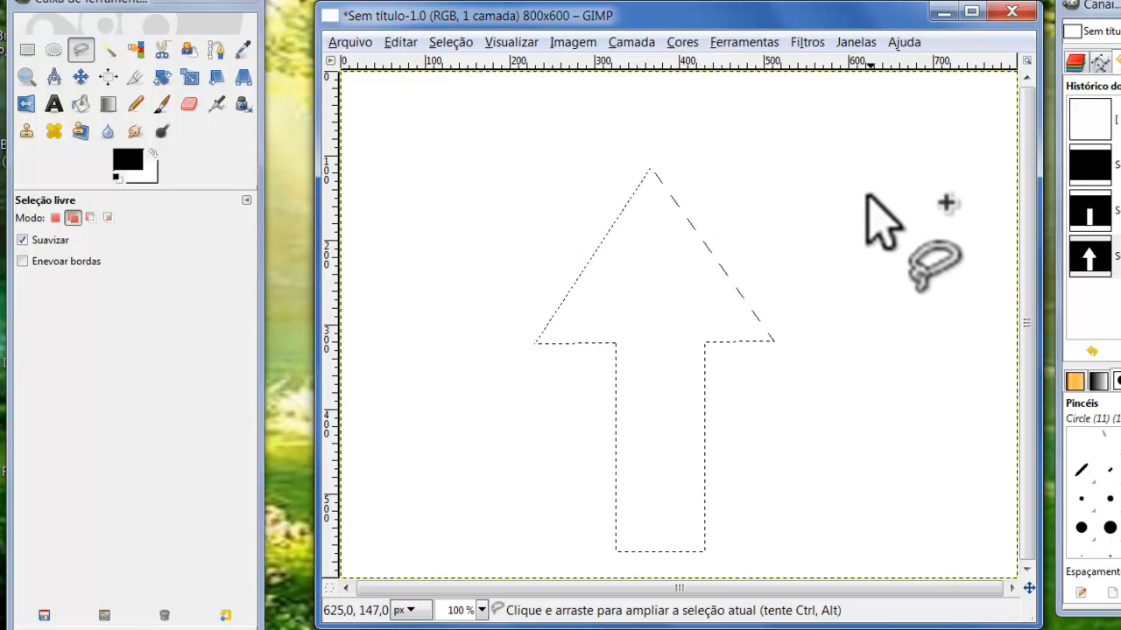